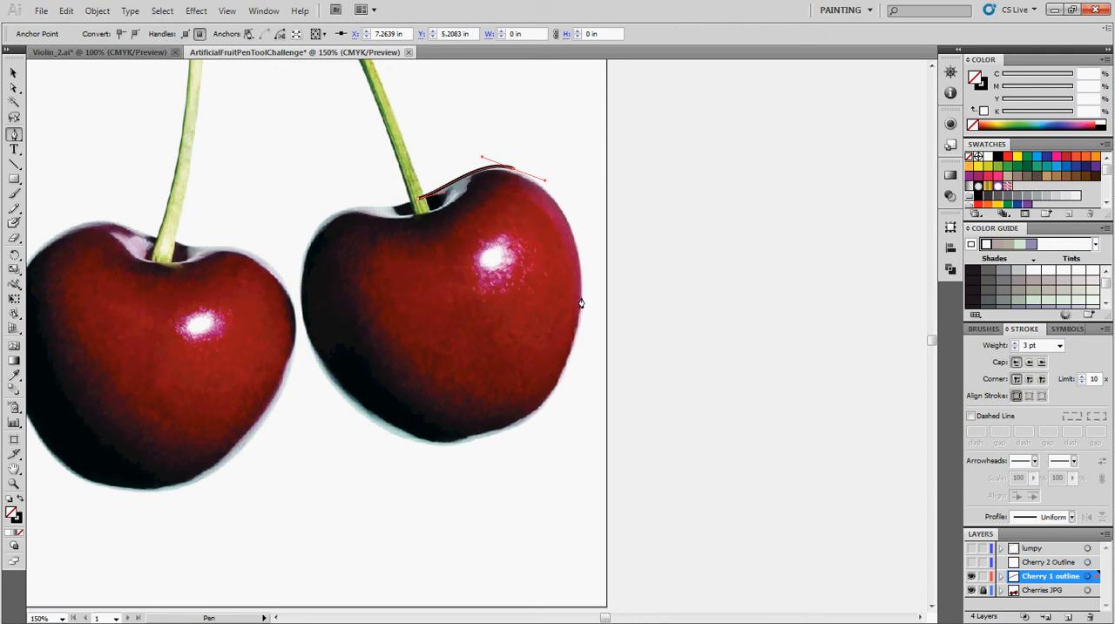
Trace the rest of the right cherry's outline with smooth Pen tool anchor points and close the path at the stem.
mouse_move(580, 300)
left_mouse_down()
mouse_move(562, 356)
mouse_move(587, 358)
mouse_move(573, 372)
left_mouse_up()
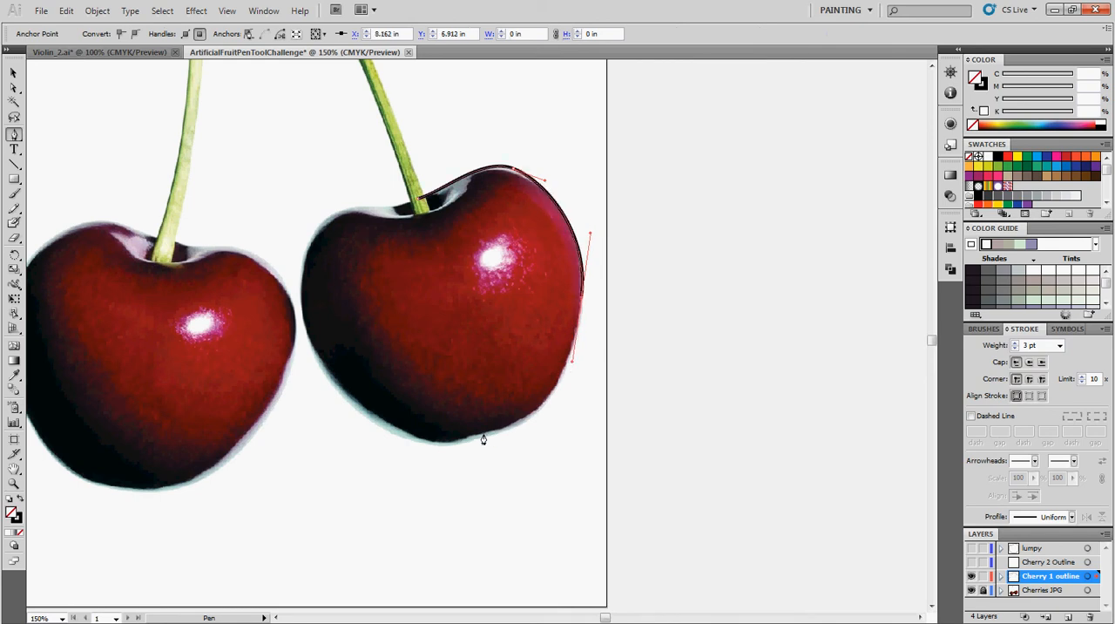
left_click_drag(484, 435, 399, 453)
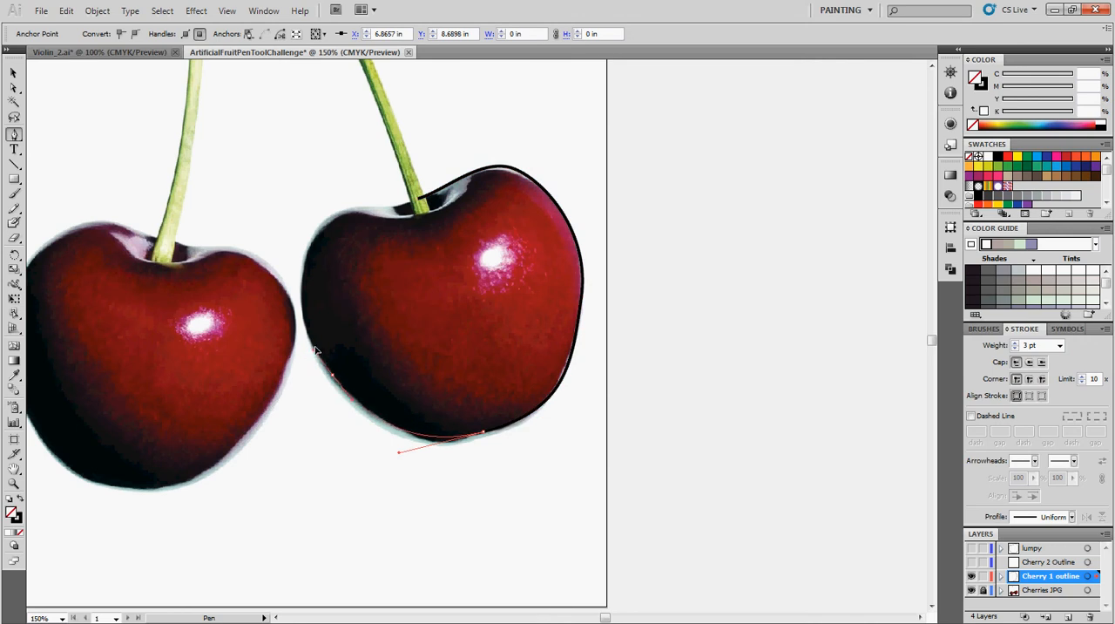
left_click_drag(314, 347, 316, 343)
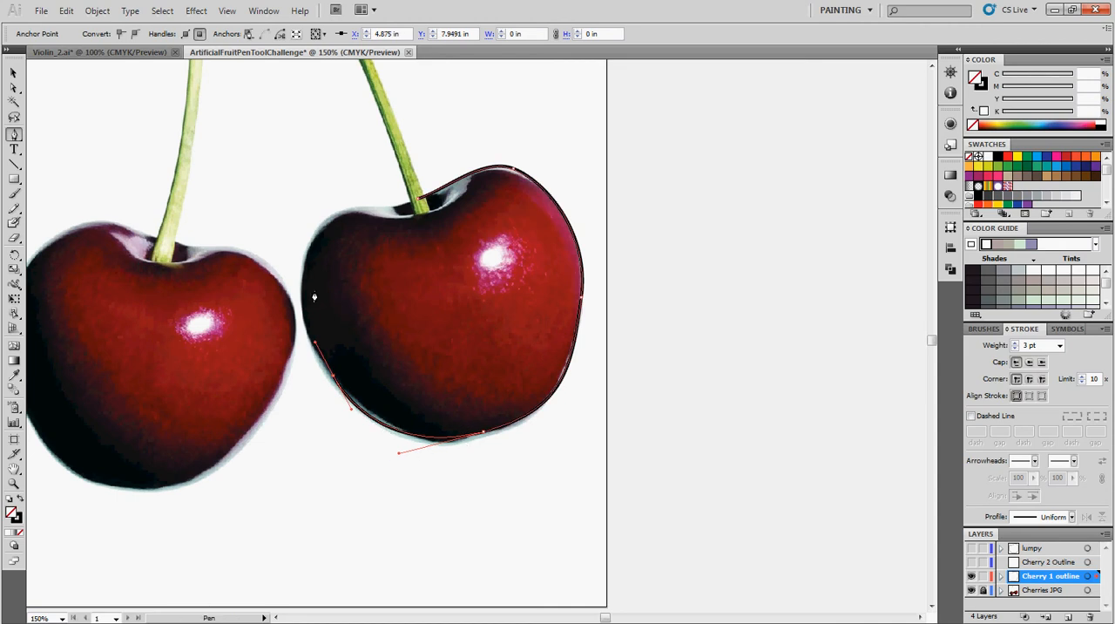
mouse_move(326, 216)
left_mouse_down()
mouse_move(386, 191)
mouse_move(369, 183)
mouse_move(366, 195)
left_mouse_up()
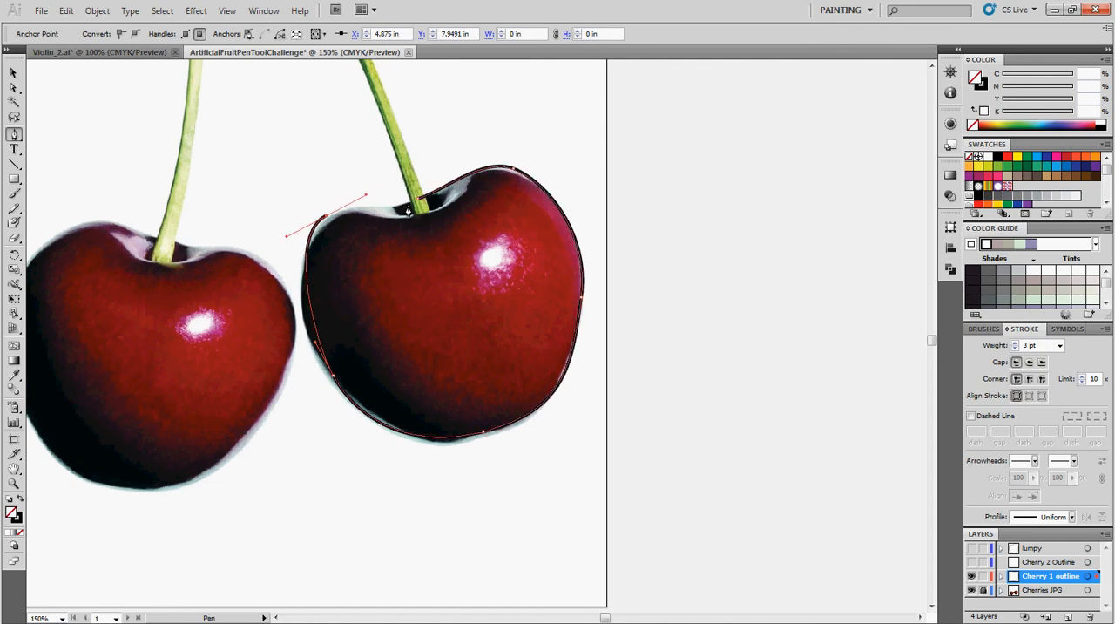
left_click(418, 205)
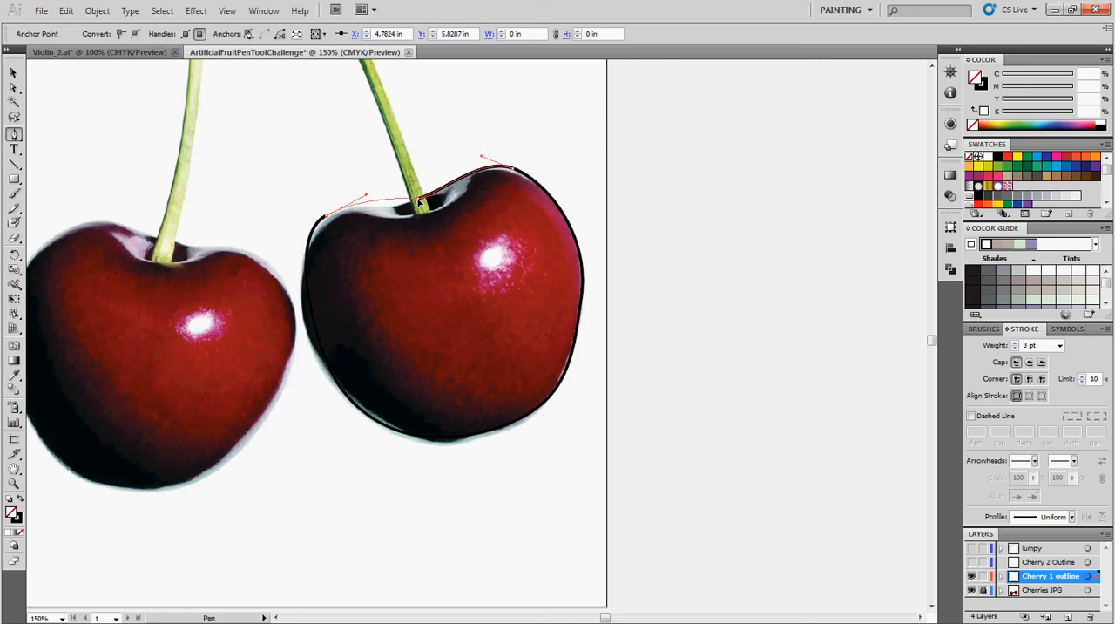
left_click_drag(418, 202, 458, 193)
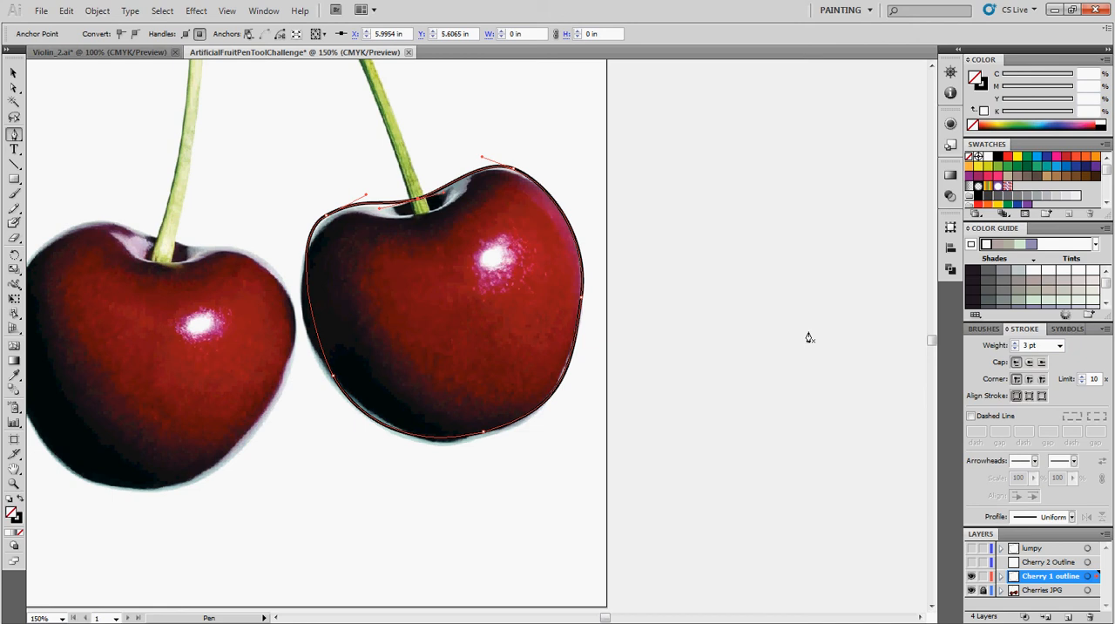
Switch to the slideshow, advance to the "Tune up your path" slide, and return to Illustrator.
left_click(1055, 12)
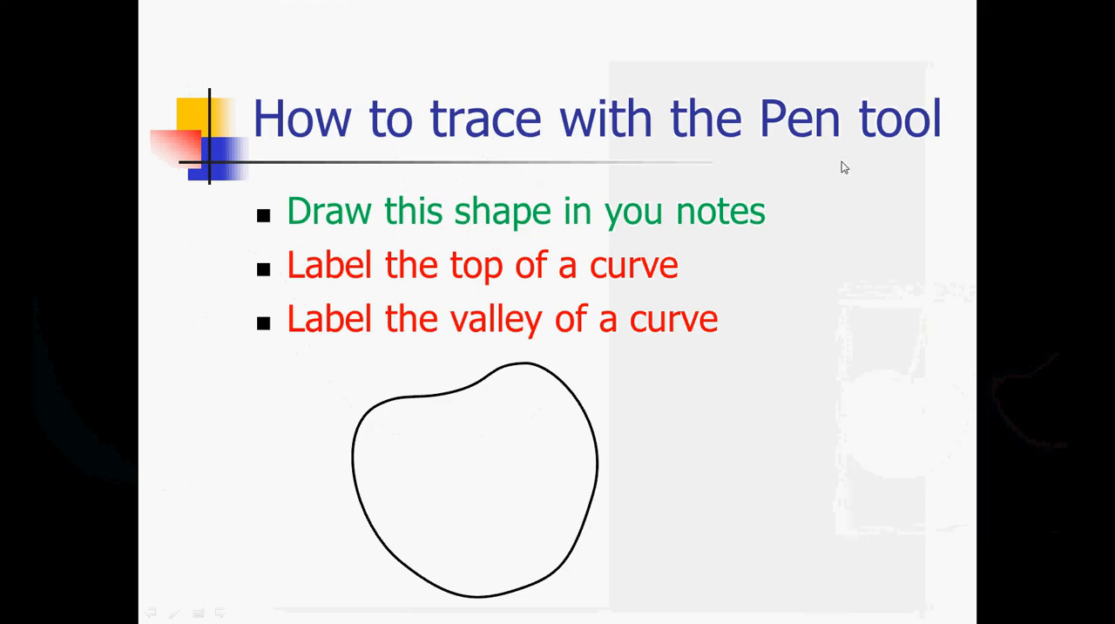
left_click(671, 413)
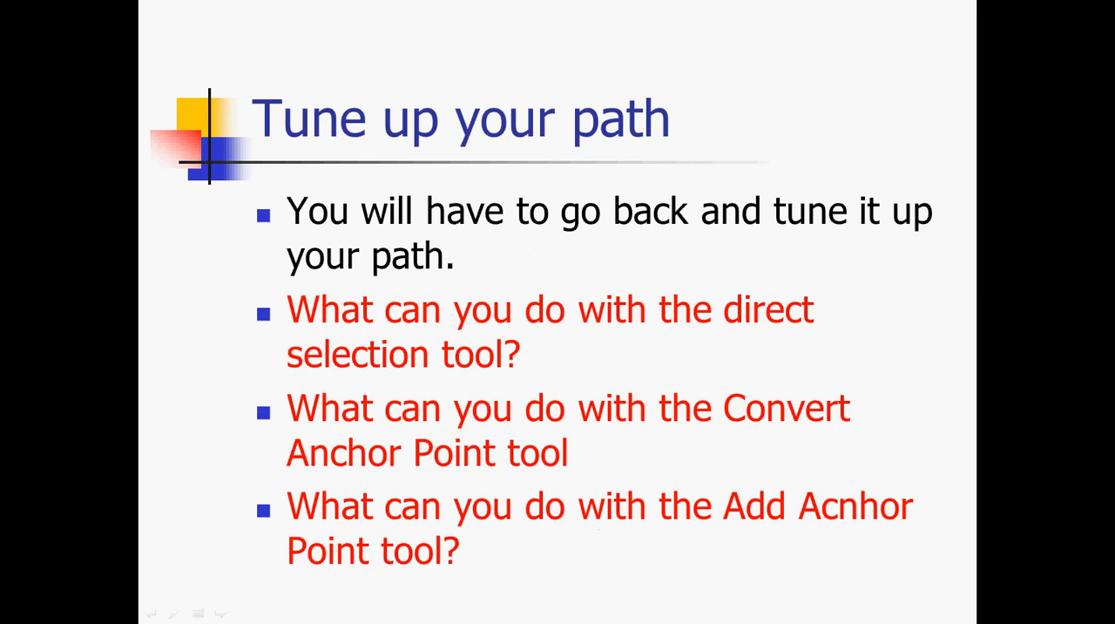
key("alt+Tab")
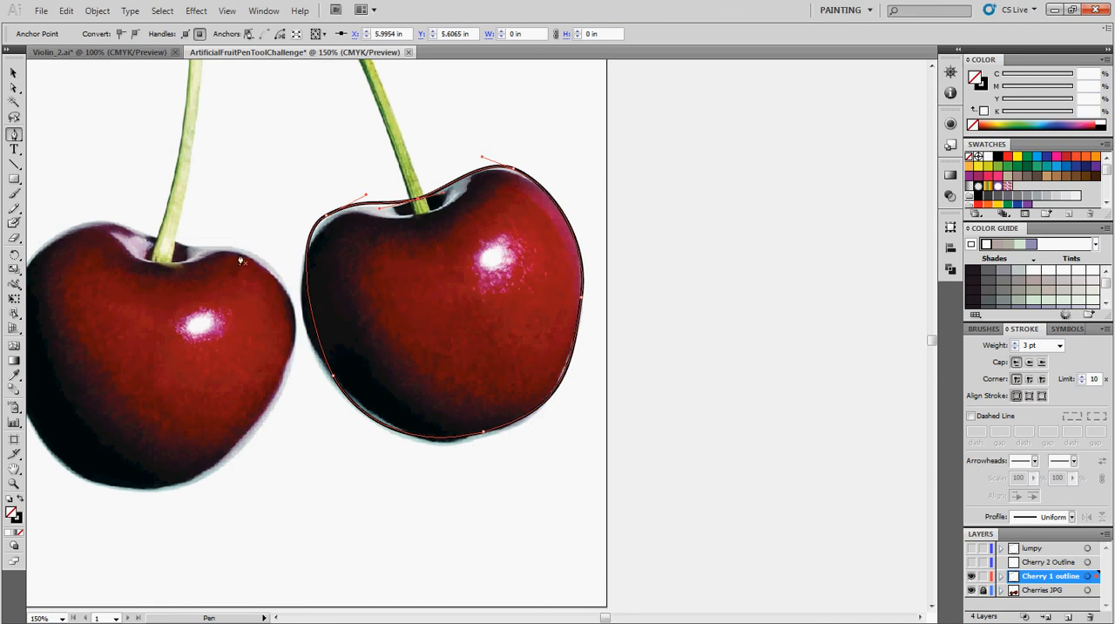
Adjust both direction handles of the outline's bottom anchor point with Direct Selection to fit the cherry's lower edge.
left_click(13, 137)
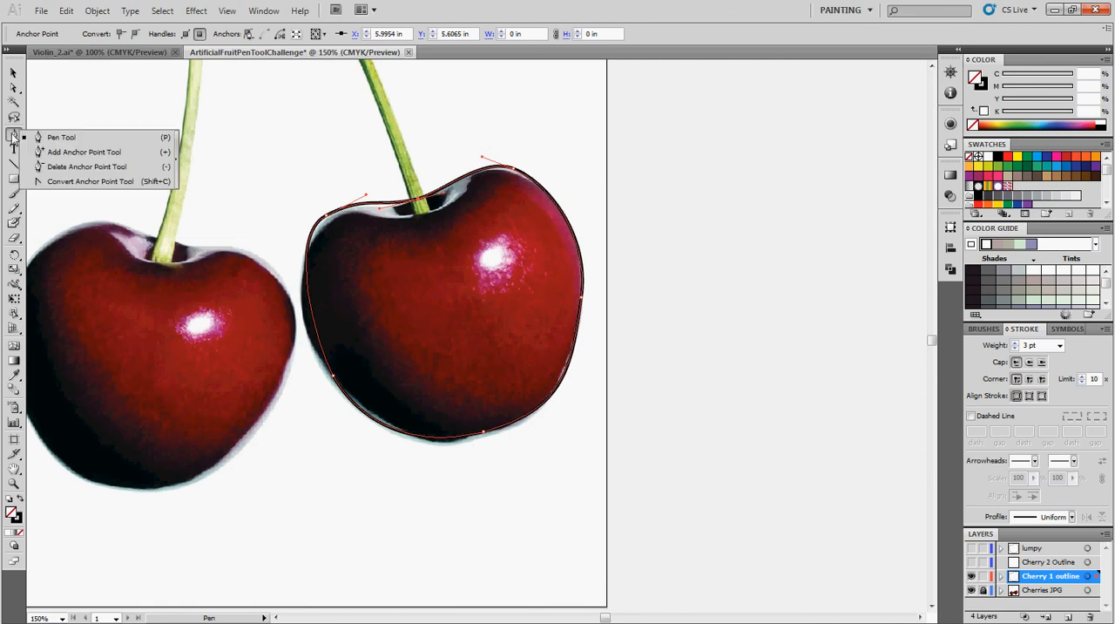
left_click(14, 88)
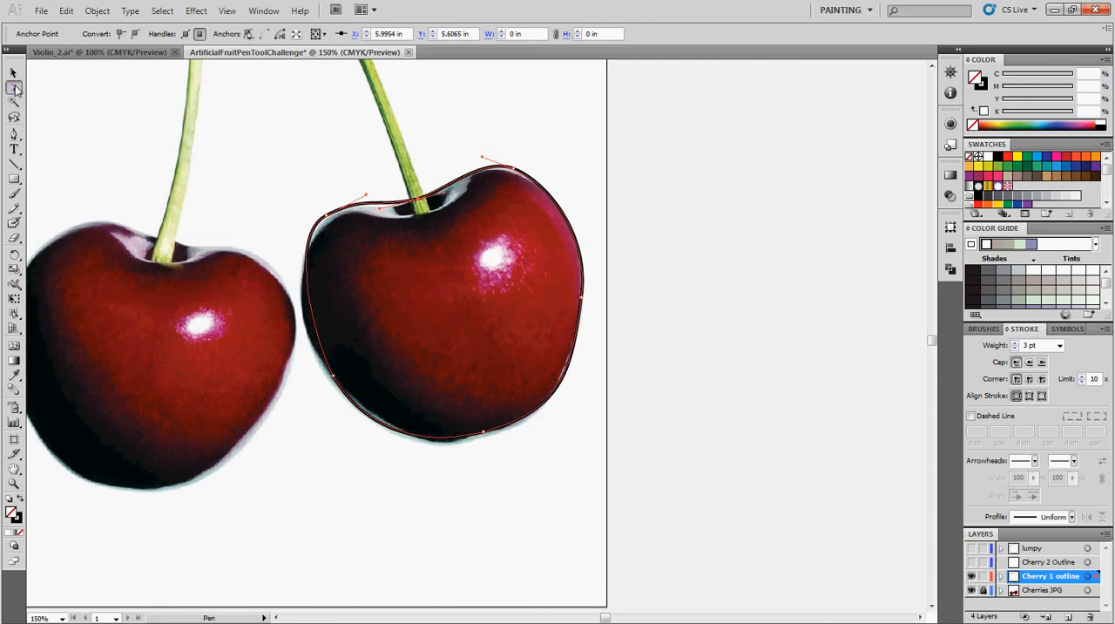
left_click(488, 446)
left_click(483, 433)
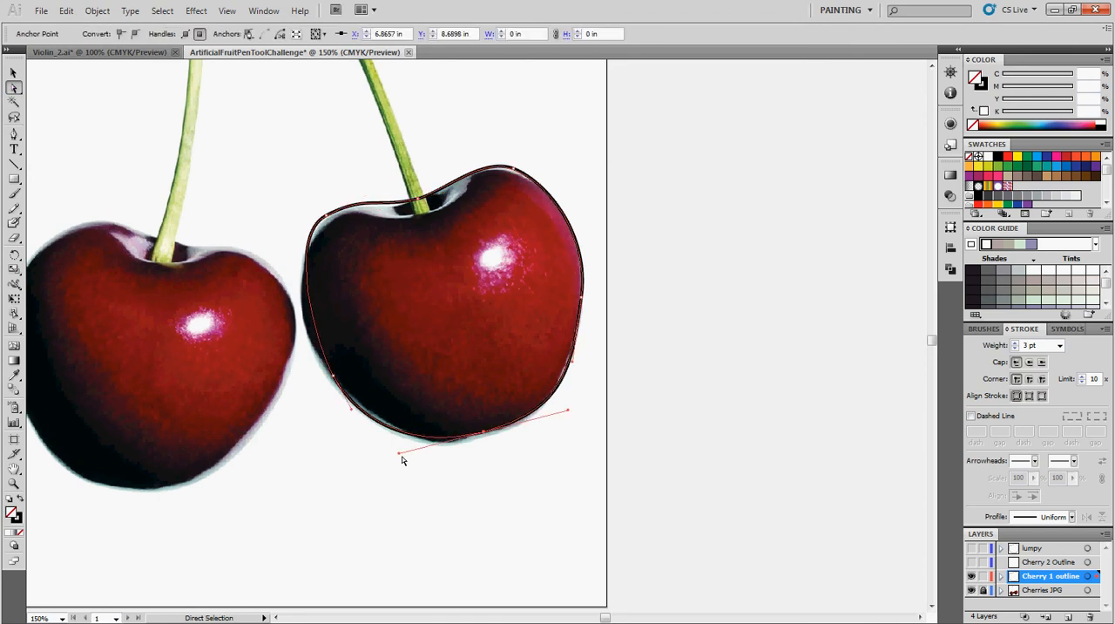
mouse_move(399, 453)
left_mouse_down()
mouse_move(399, 463)
mouse_move(414, 454)
left_mouse_up()
left_click_drag(566, 405, 573, 404)
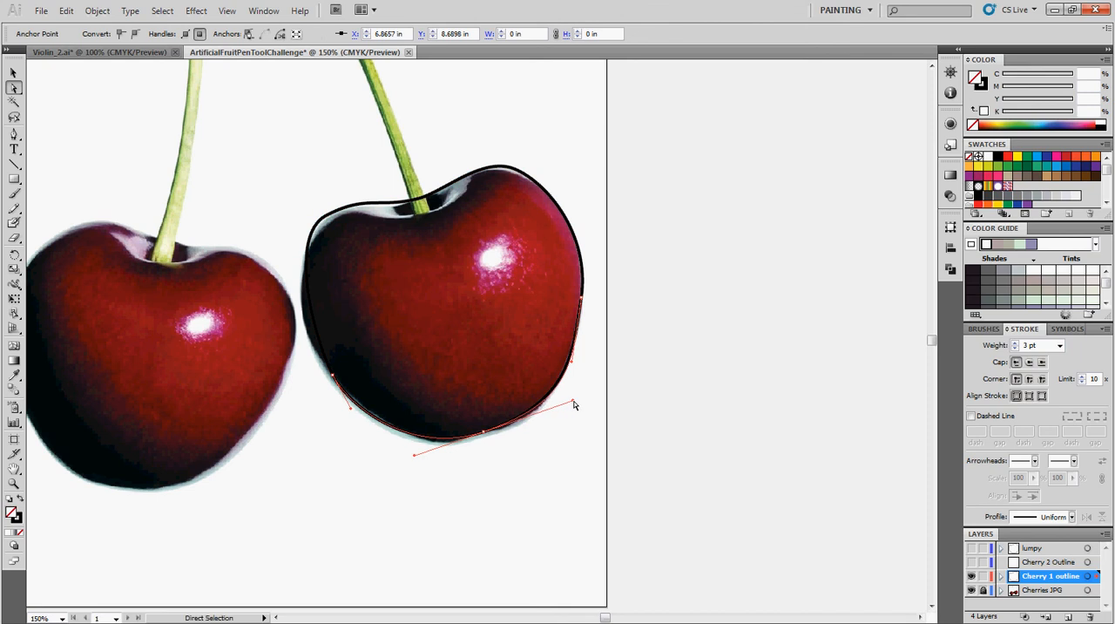
Fit the outline's left side to the cherry by extending the lower-left anchor's upper handle and shifting the upper-left anchor toward the stem.
left_click(321, 389)
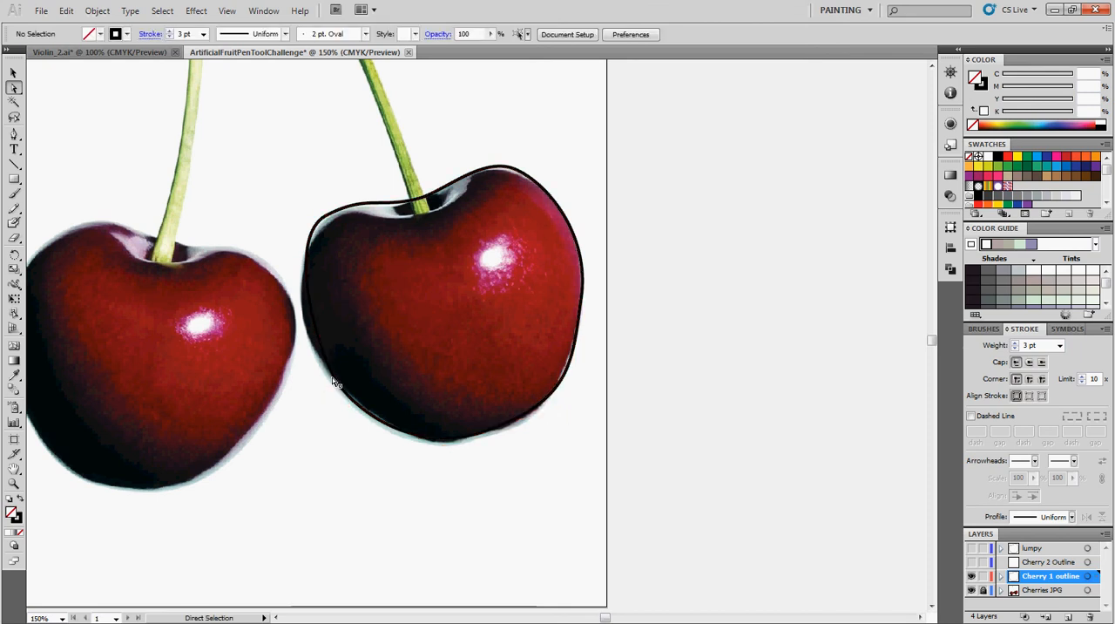
left_click(334, 380)
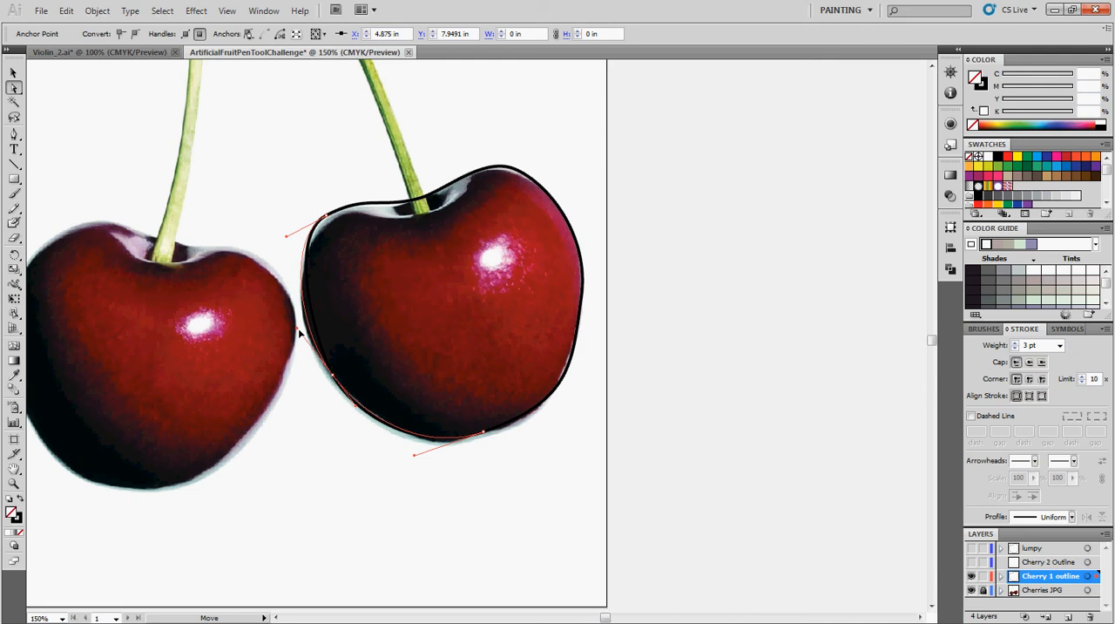
left_click_drag(299, 331, 299, 331)
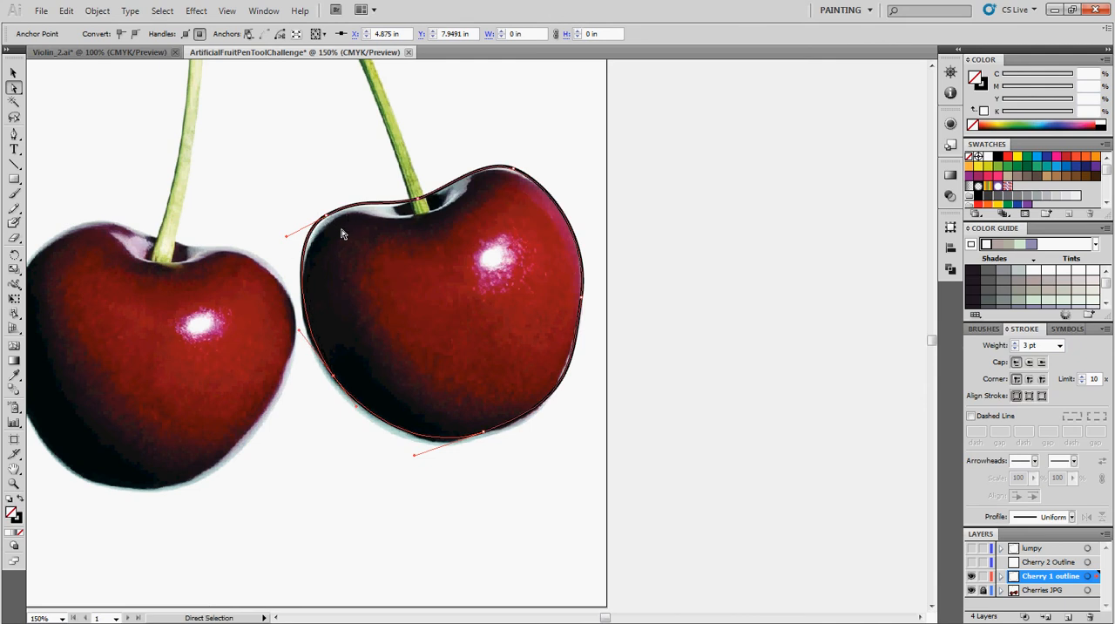
mouse_move(289, 240)
left_mouse_down()
mouse_move(285, 230)
mouse_move(341, 212)
mouse_move(287, 238)
left_mouse_up()
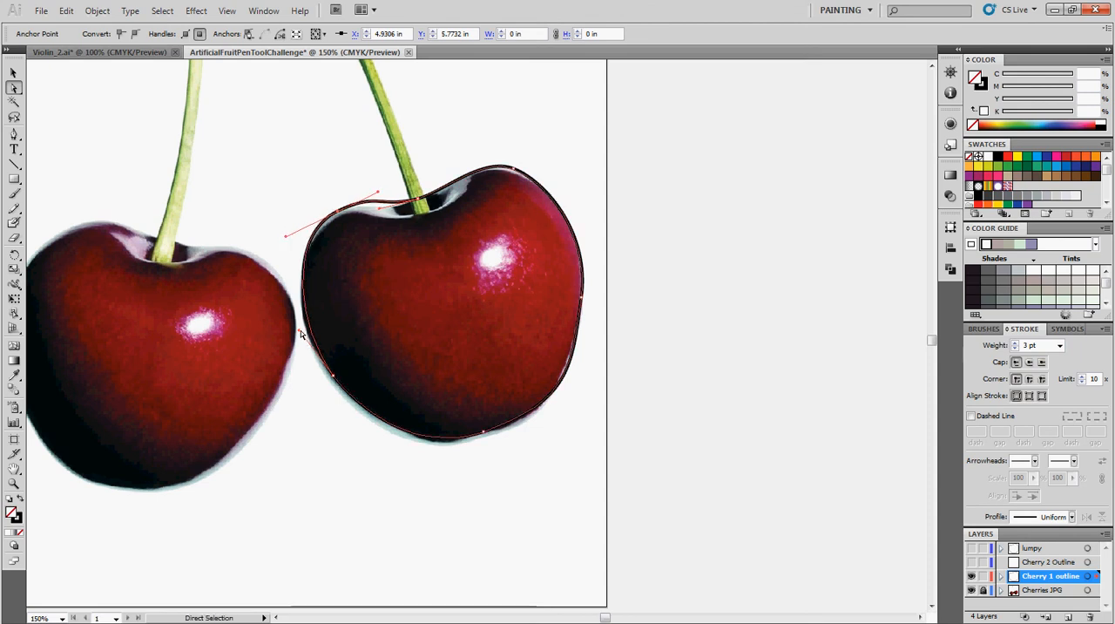
left_click_drag(300, 332, 302, 334)
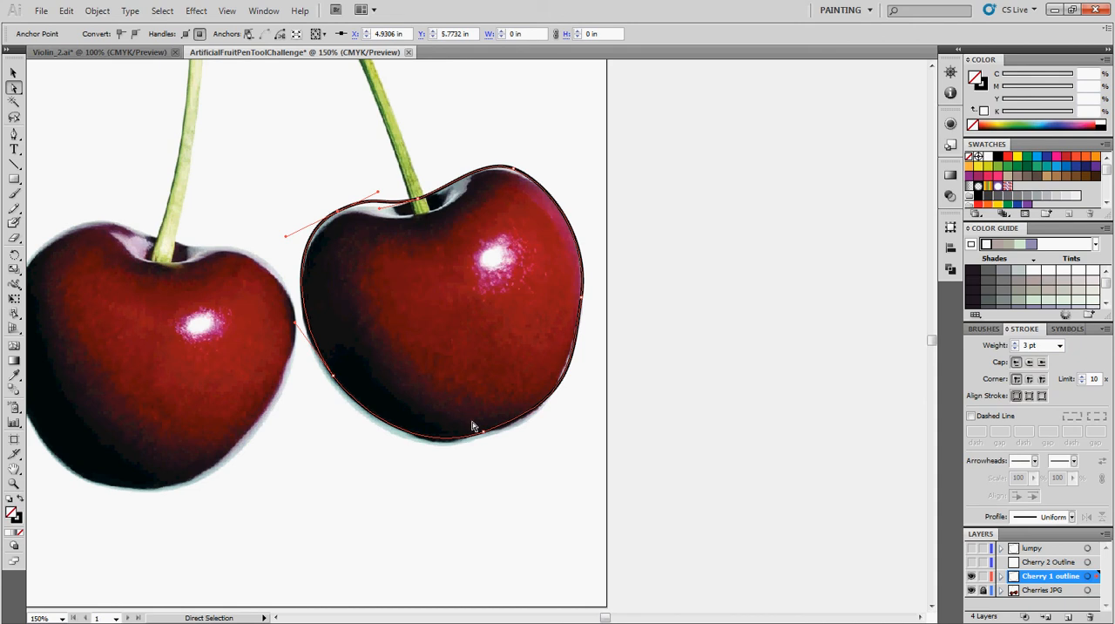
Lengthen the left direction handle of the anchor point at the stem to refine the outline's dip.
left_click(456, 158)
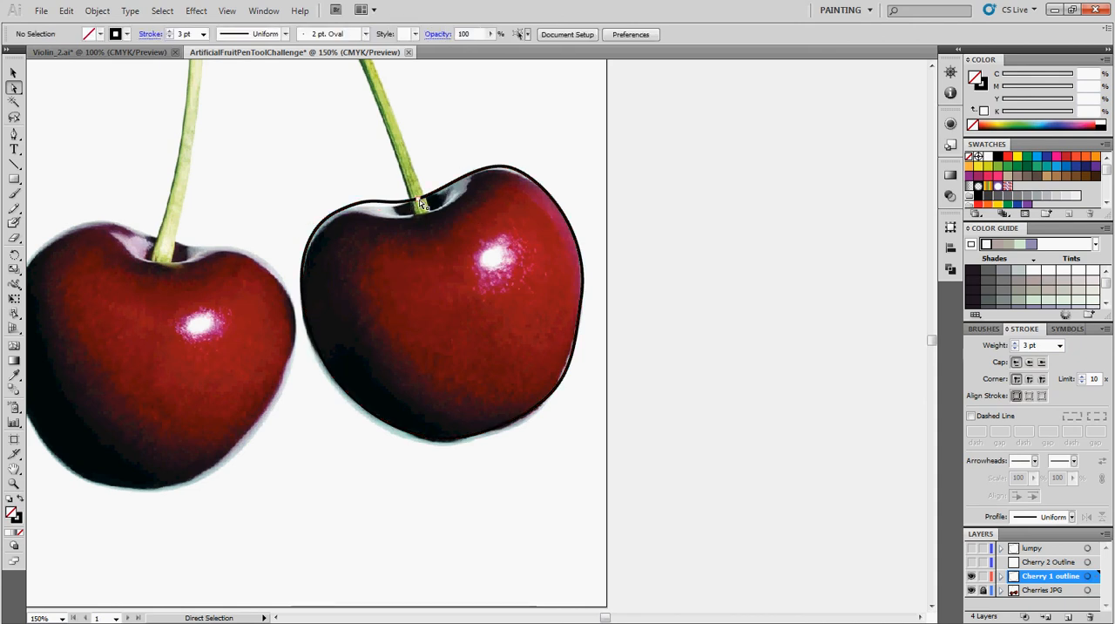
left_click(386, 210)
left_click_drag(384, 211, 364, 214)
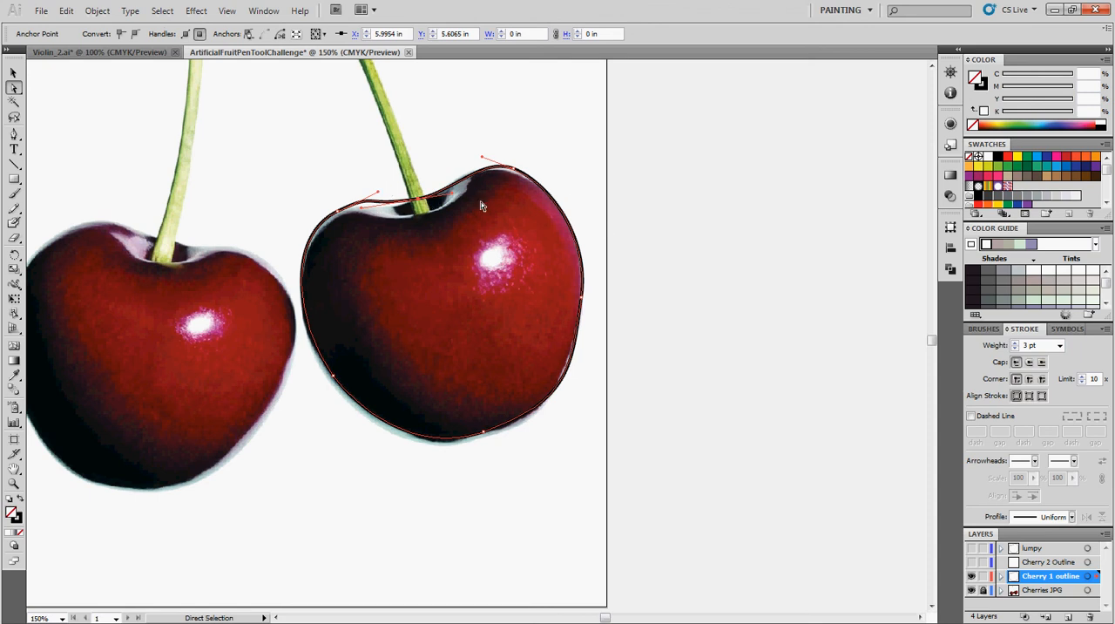
Add an anchor point on the outline's lower-right curve and move it slightly inward onto the cherry's edge.
left_click(14, 134)
left_click_drag(14, 134, 39, 155)
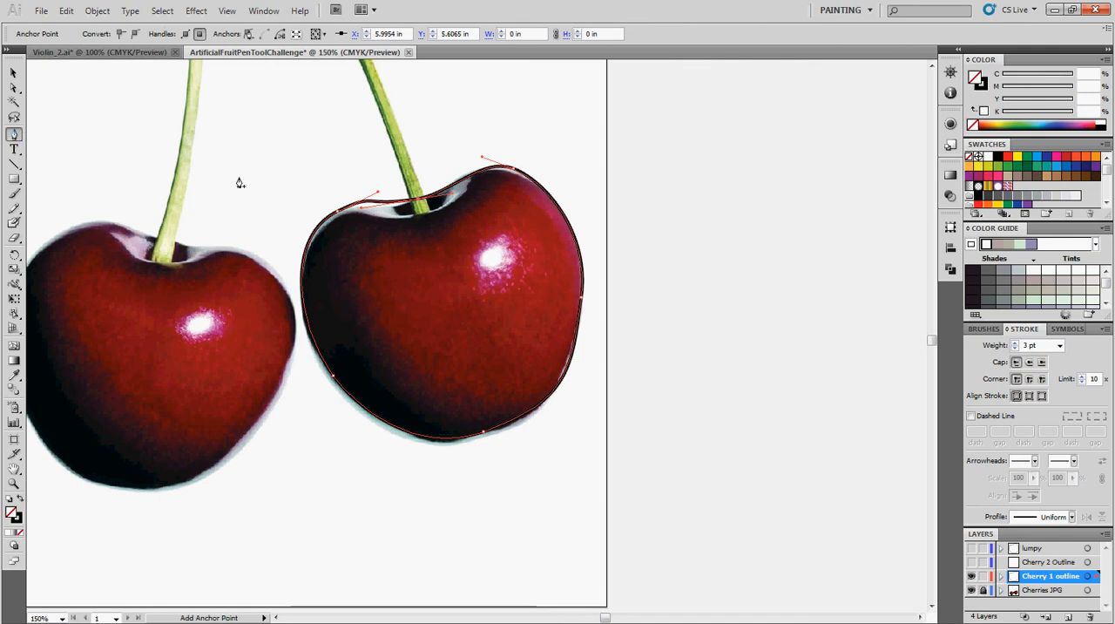
left_click(568, 370)
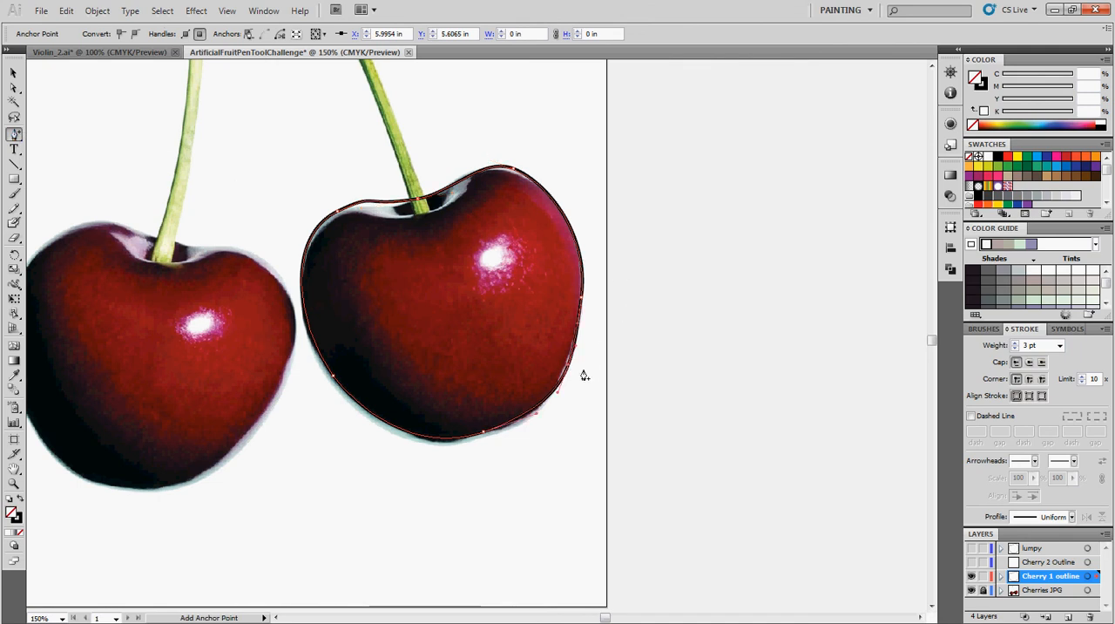
left_click(14, 87)
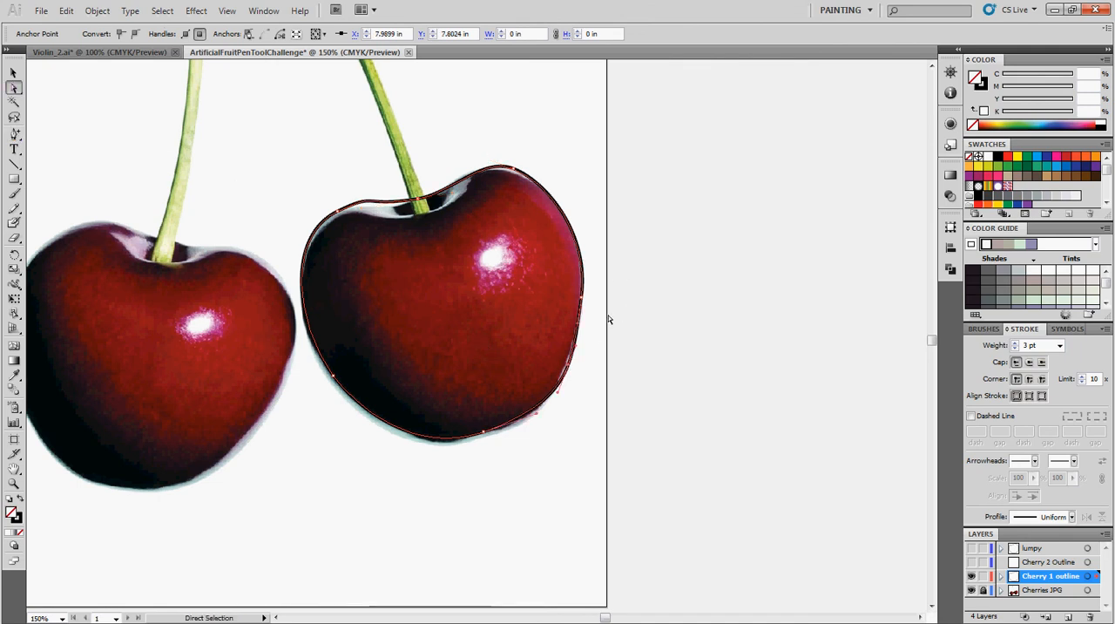
left_click(605, 358)
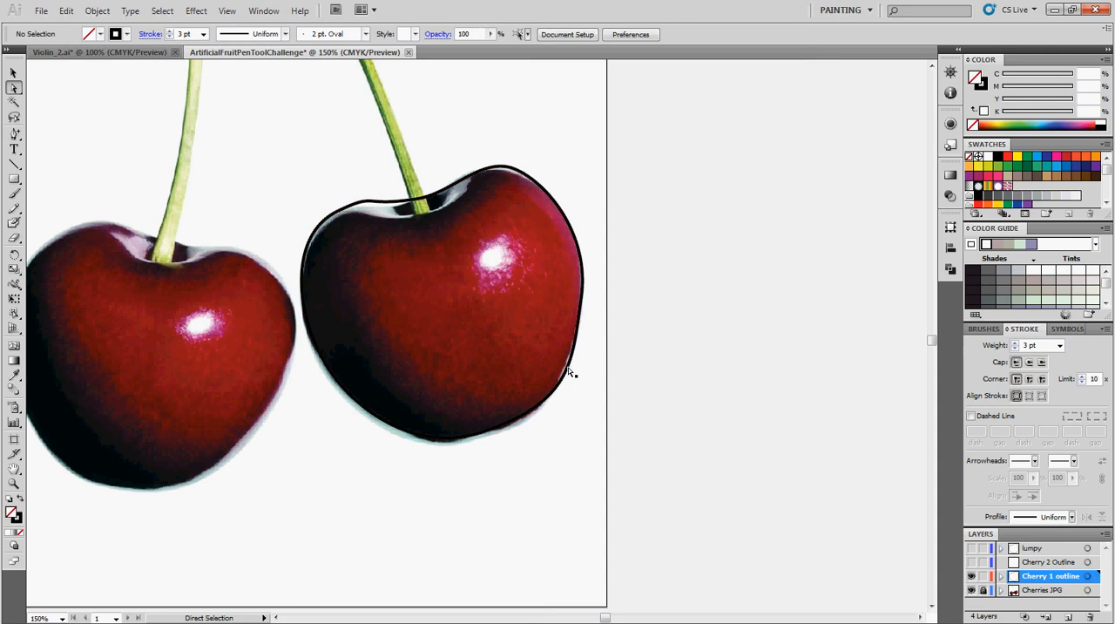
left_click(569, 372)
left_click(566, 369)
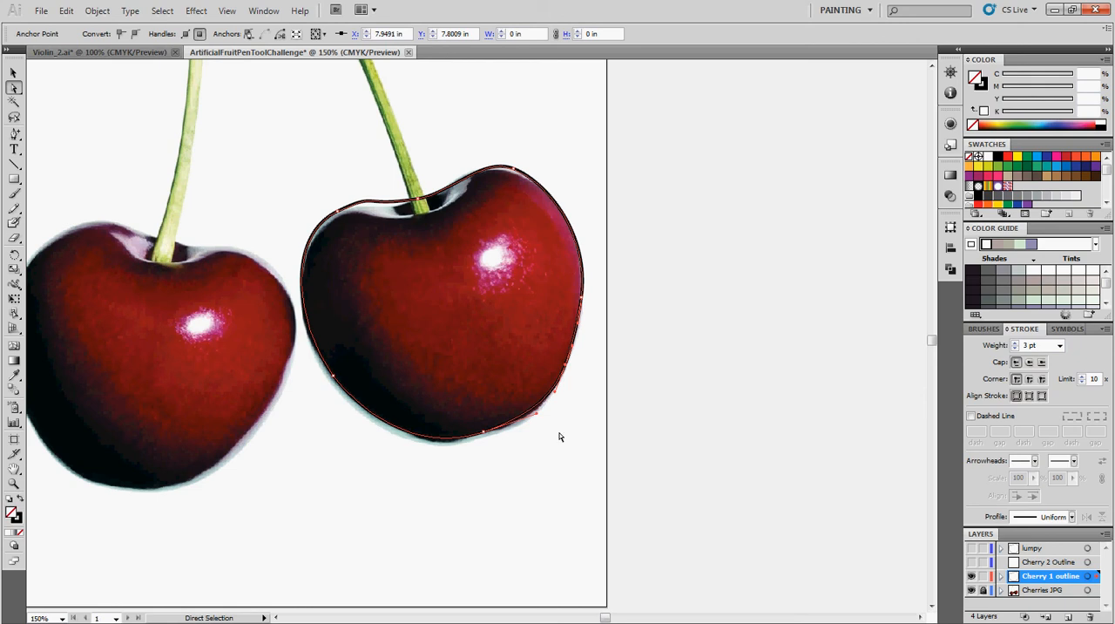
Add an anchor point on the outline's bottom curve and move it slightly down onto the cherry's edge.
left_click(12, 135)
left_click(437, 439)
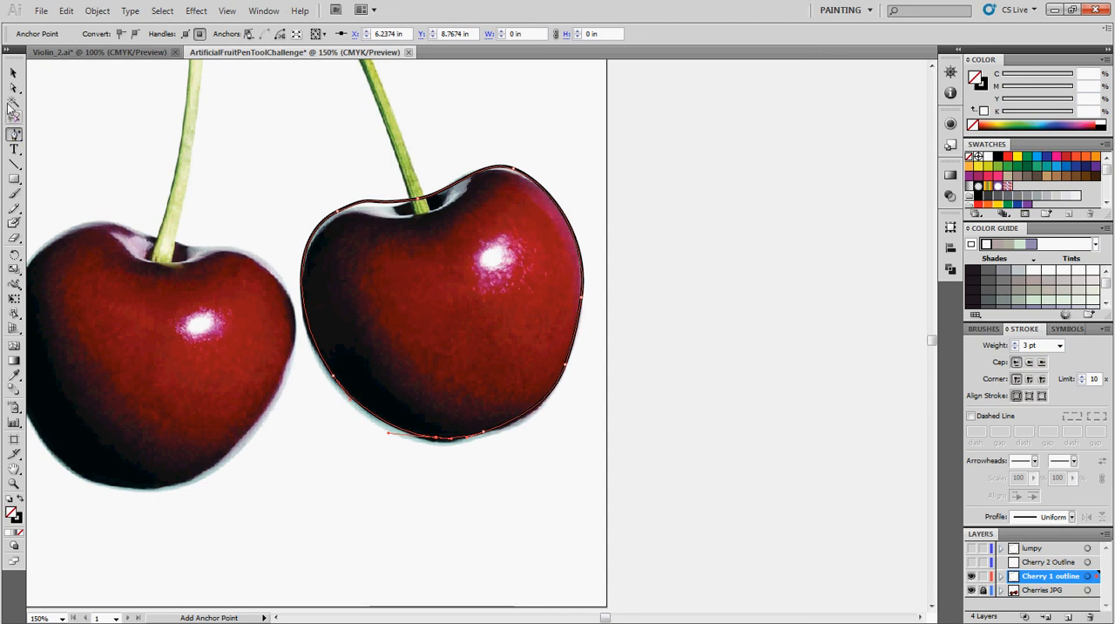
left_click(14, 87)
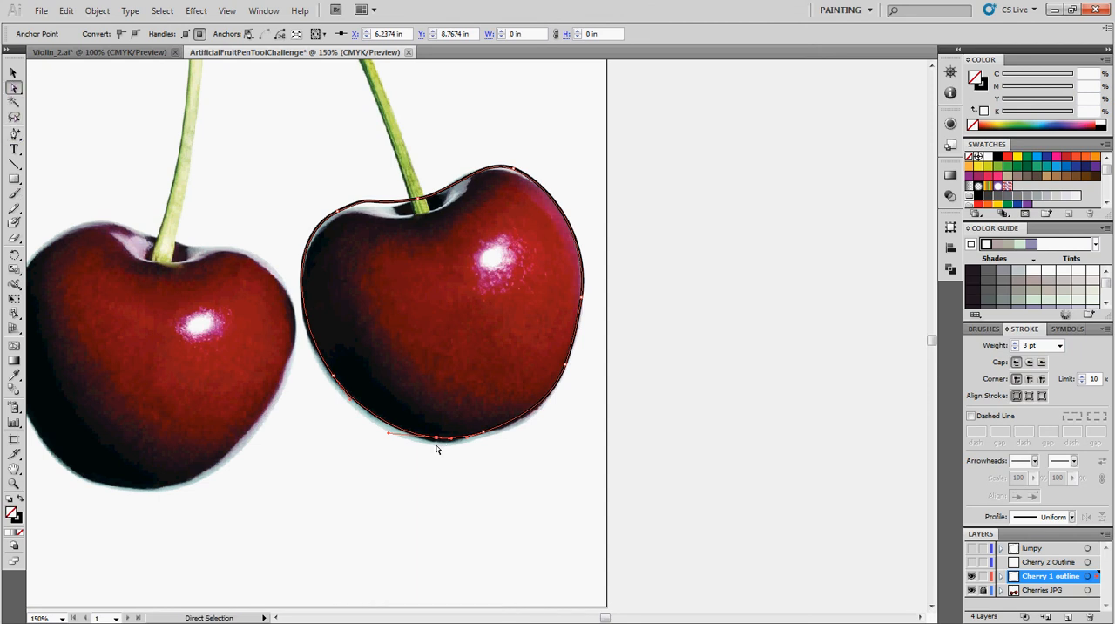
left_click_drag(435, 439, 437, 443)
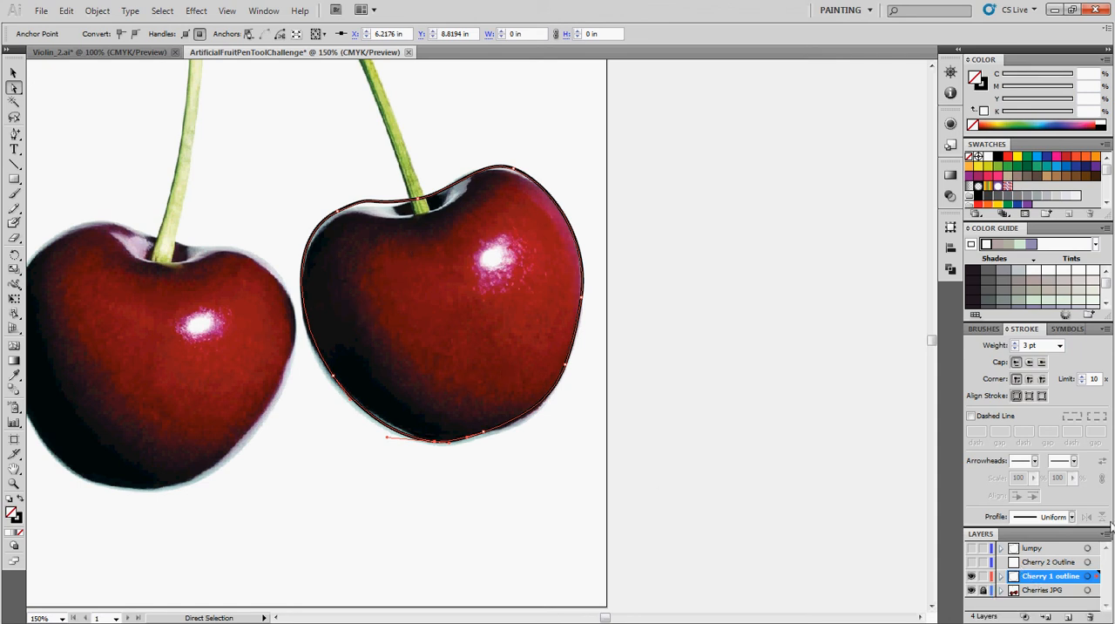
Switch back to the "Tune up your path" slide in the slideshow.
left_click(1055, 10)
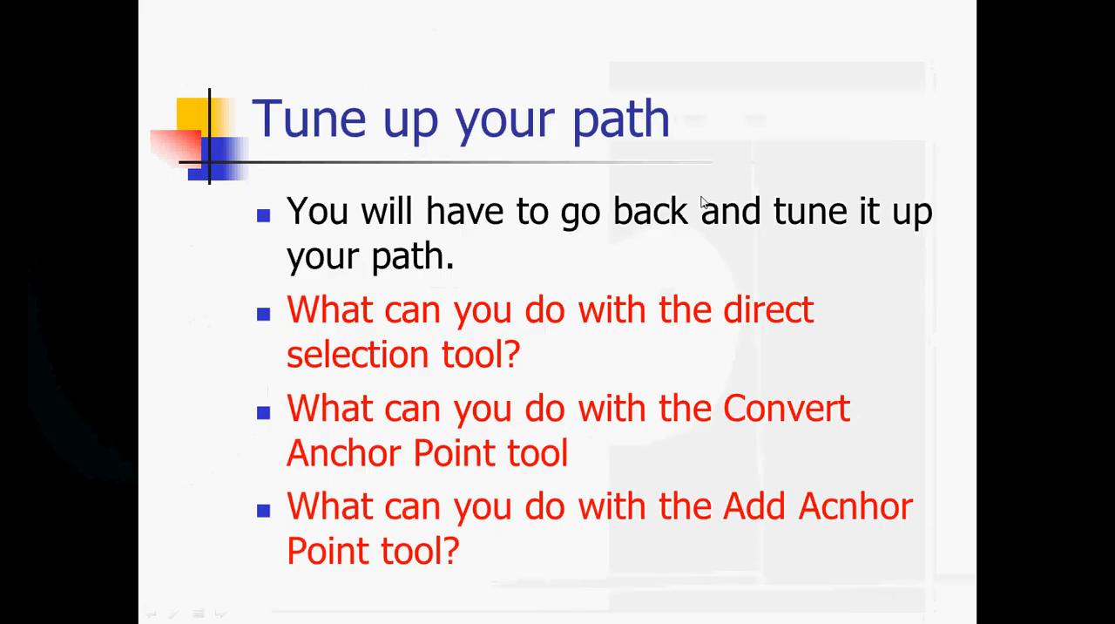